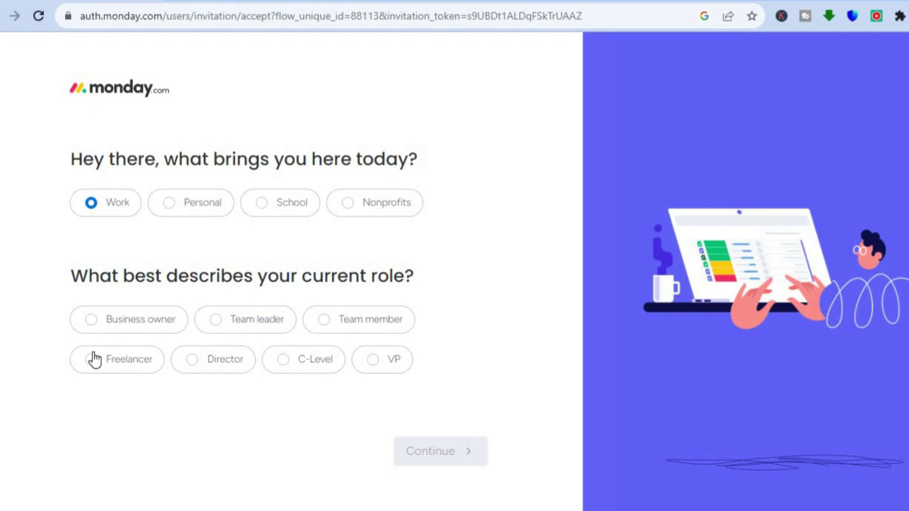
Answer the onboarding survey as a Freelancer managing Sales & CRM
left_click(84, 369)
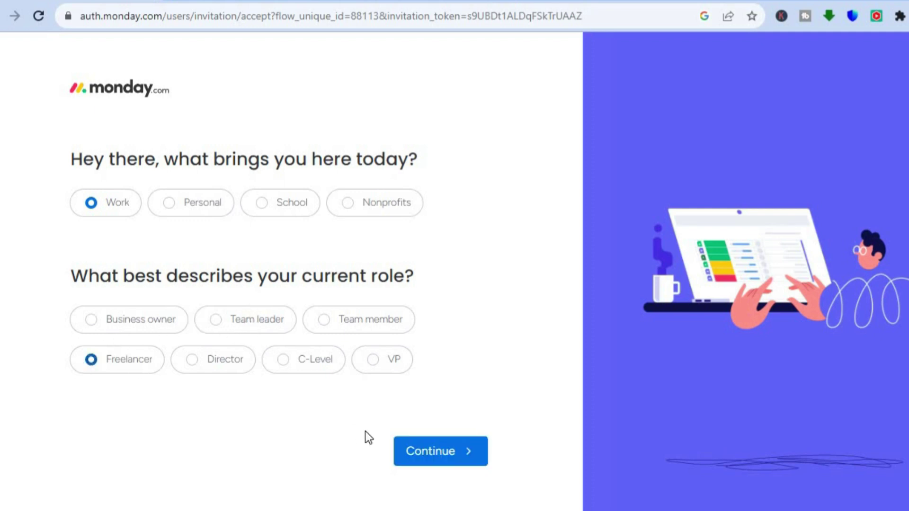
left_click(442, 466)
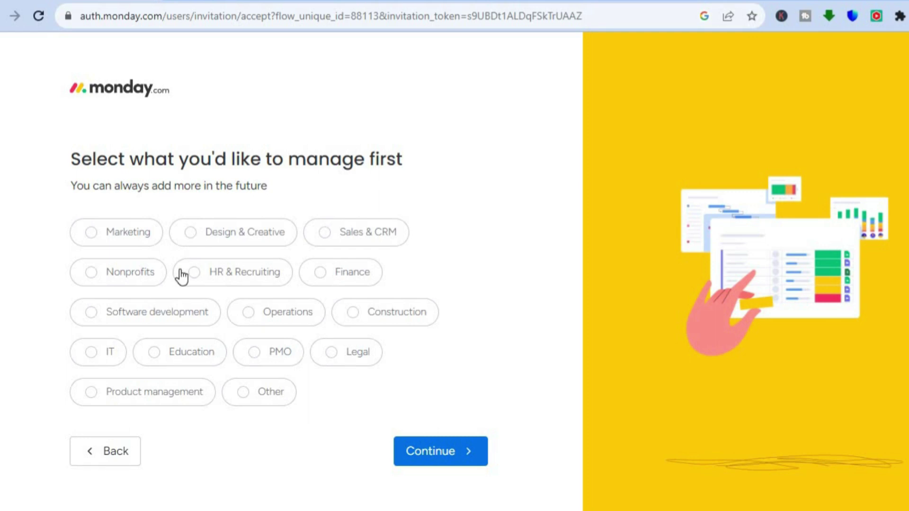
left_click(99, 391)
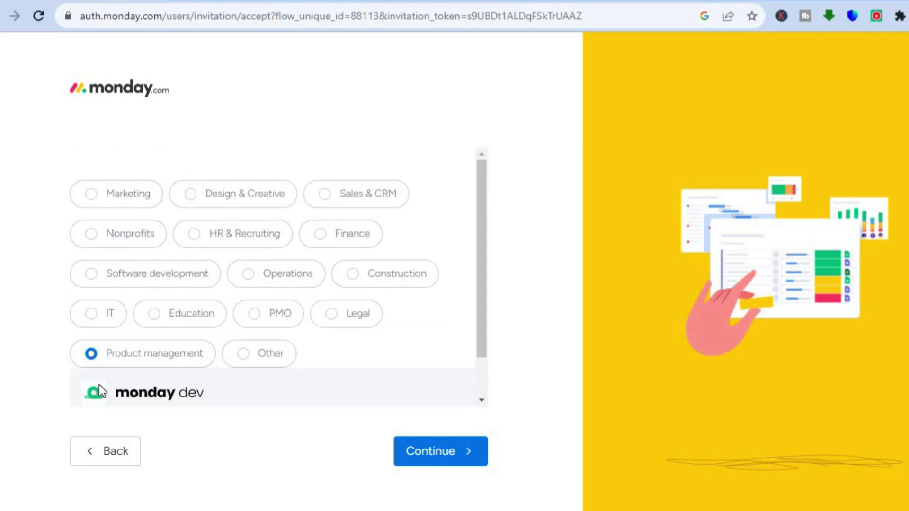
left_click(327, 196)
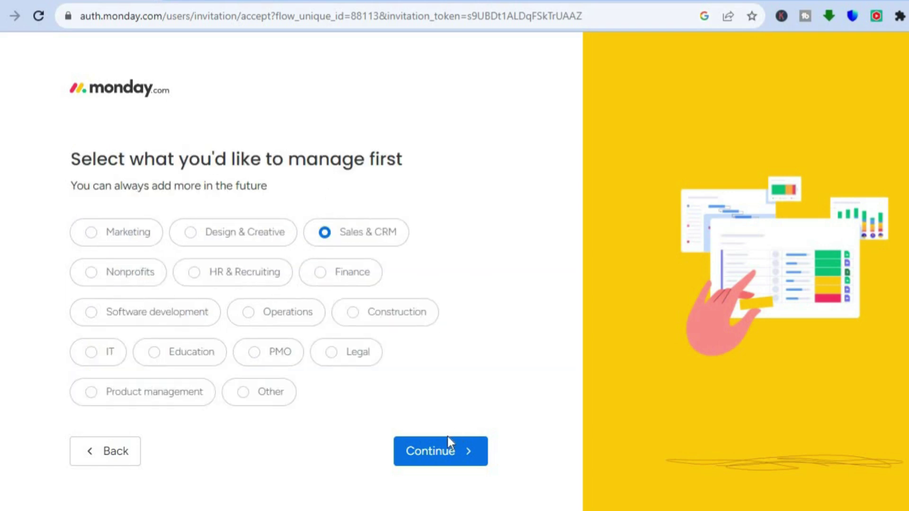
left_click(427, 454)
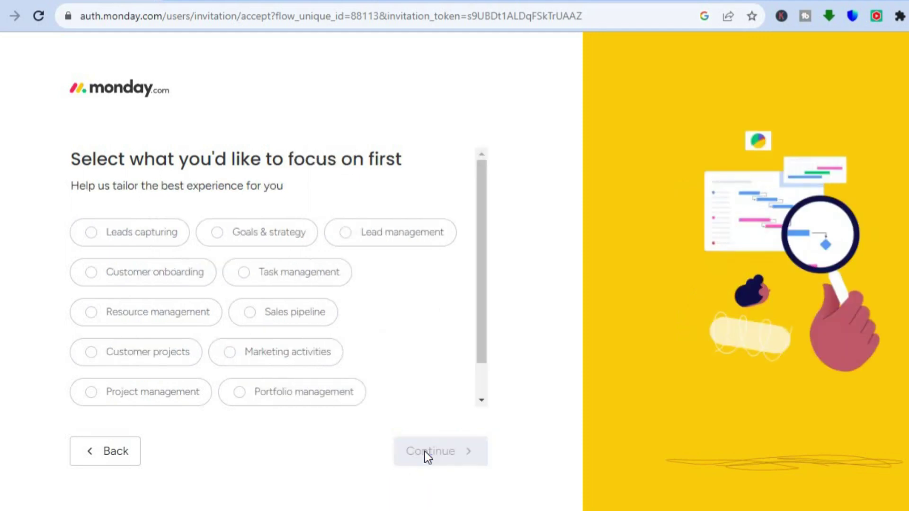
Choose Task management as the focus and Search engine as the referral source, then submit
left_click(267, 274)
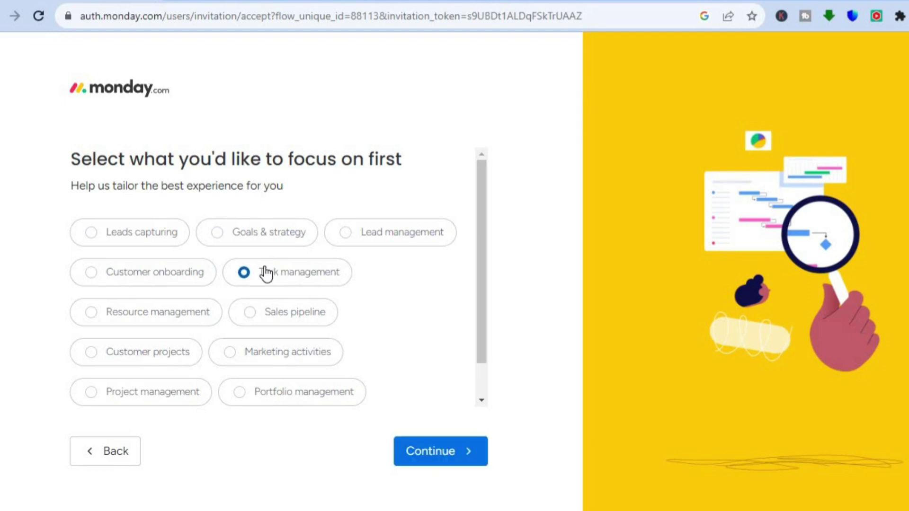
left_click(452, 454)
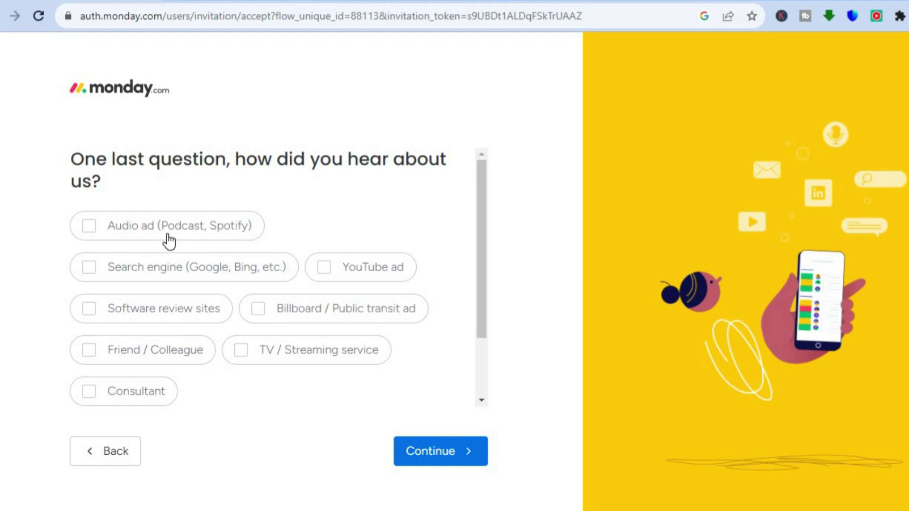
left_click(202, 266)
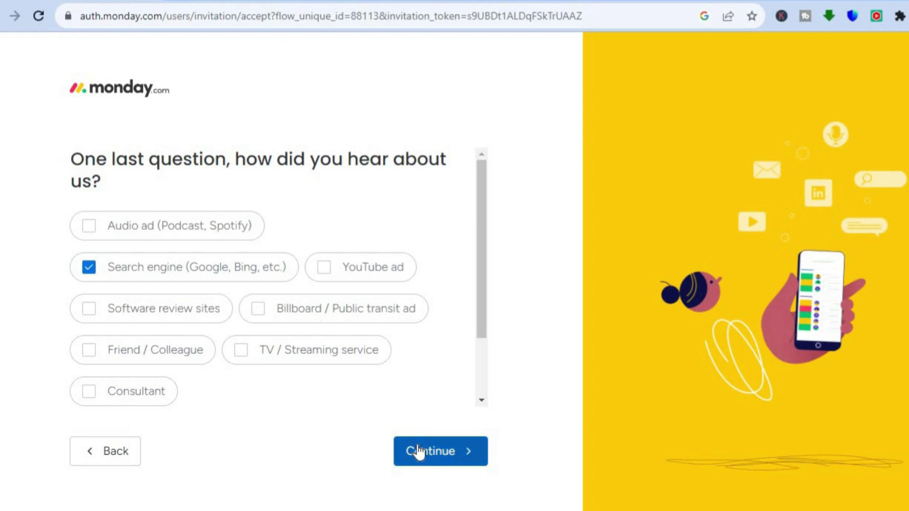
left_click(432, 454)
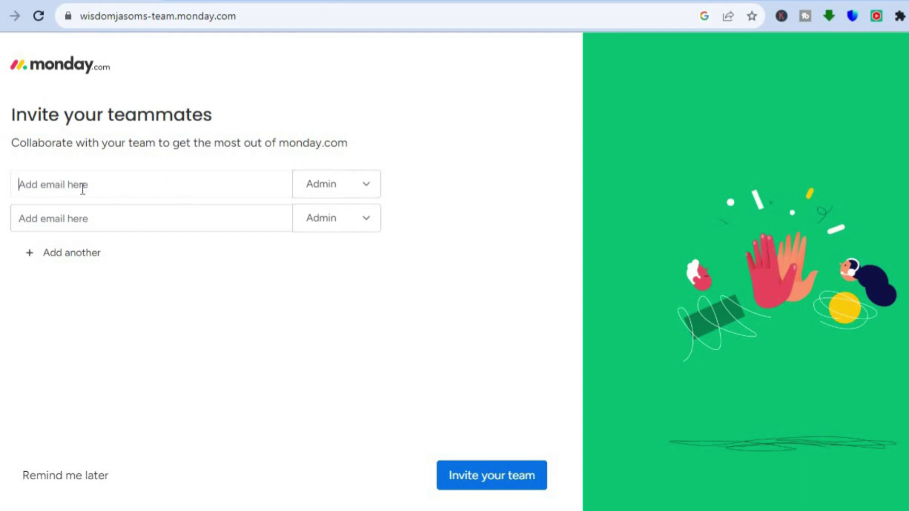
Leave invitee roles at Admin and defer teammate invites with Remind me later
left_click(364, 197)
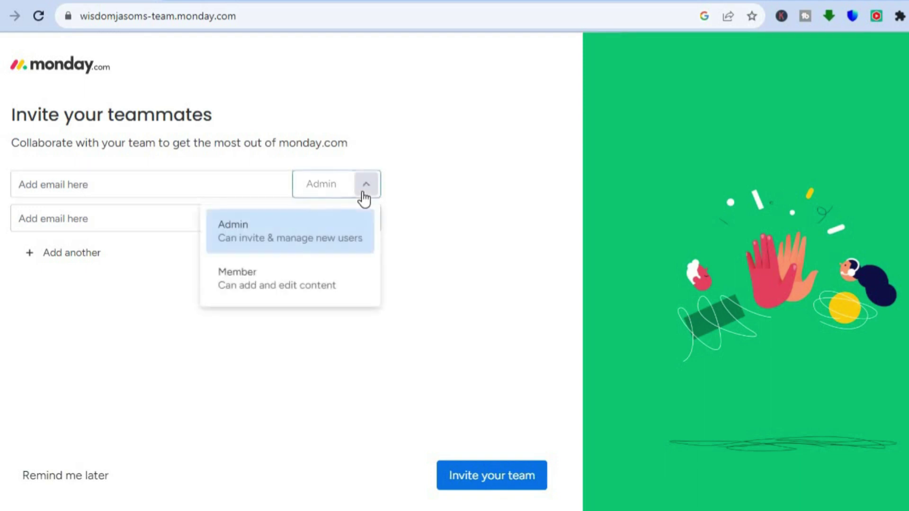
left_click(444, 244)
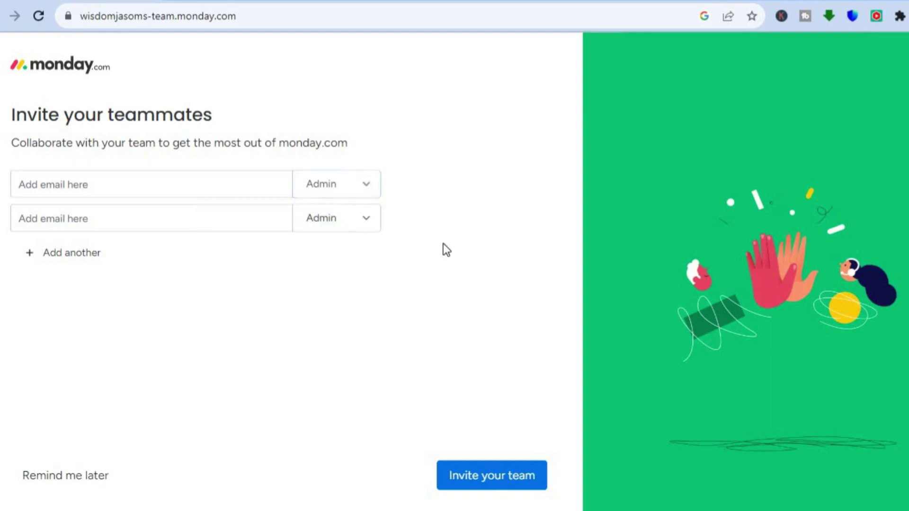
left_click(51, 475)
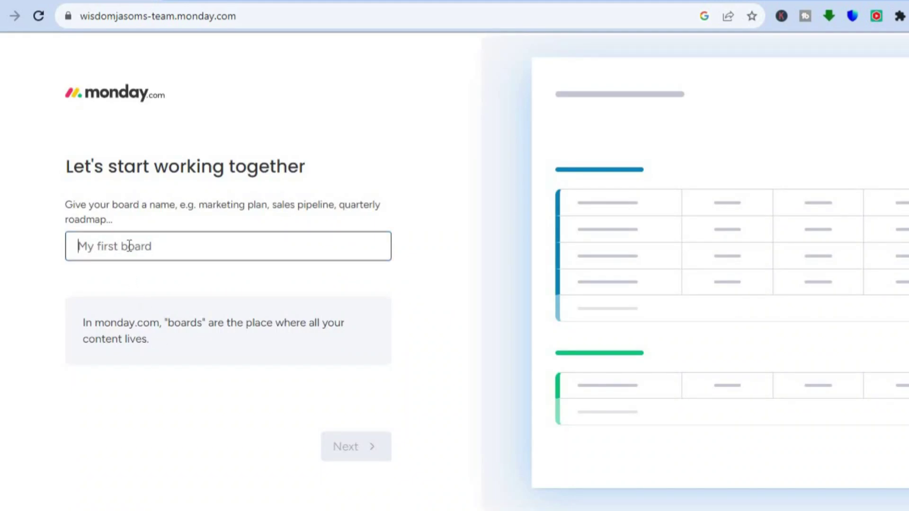
Name the board 'test' and give it a Budget column
type("test")
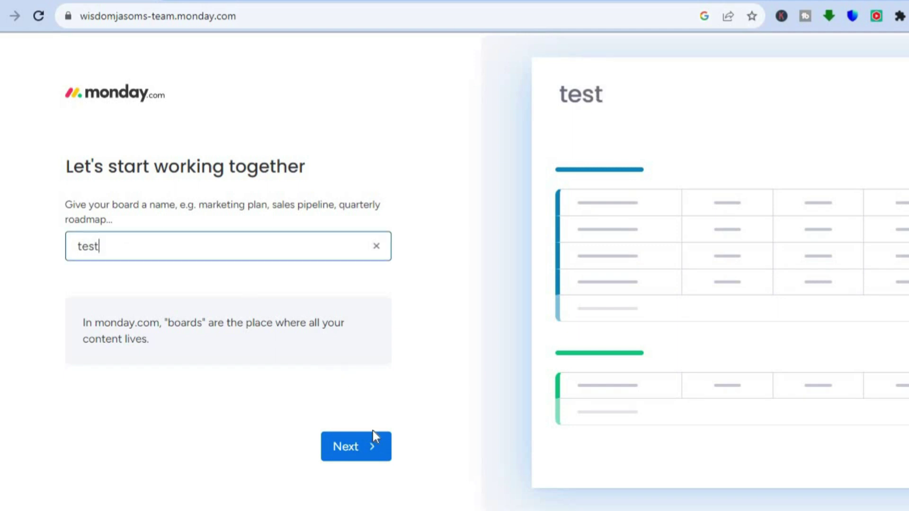
left_click(364, 448)
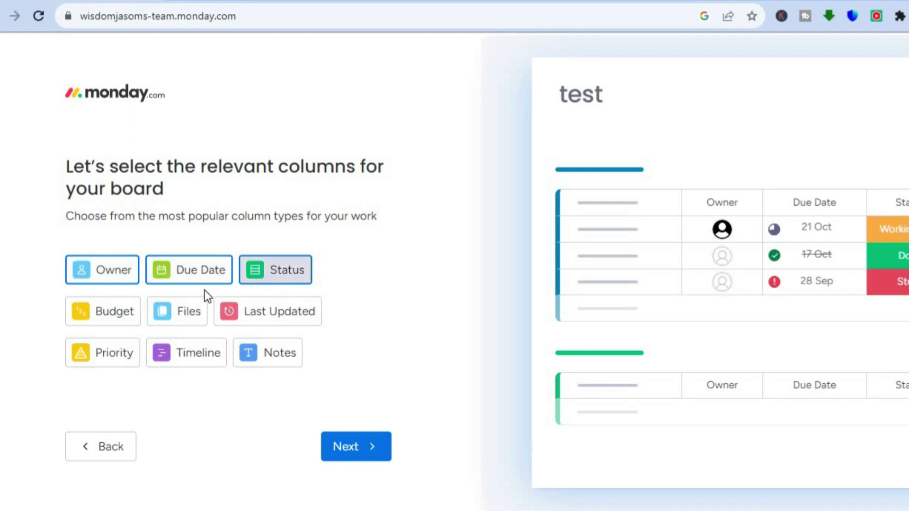
left_click(106, 319)
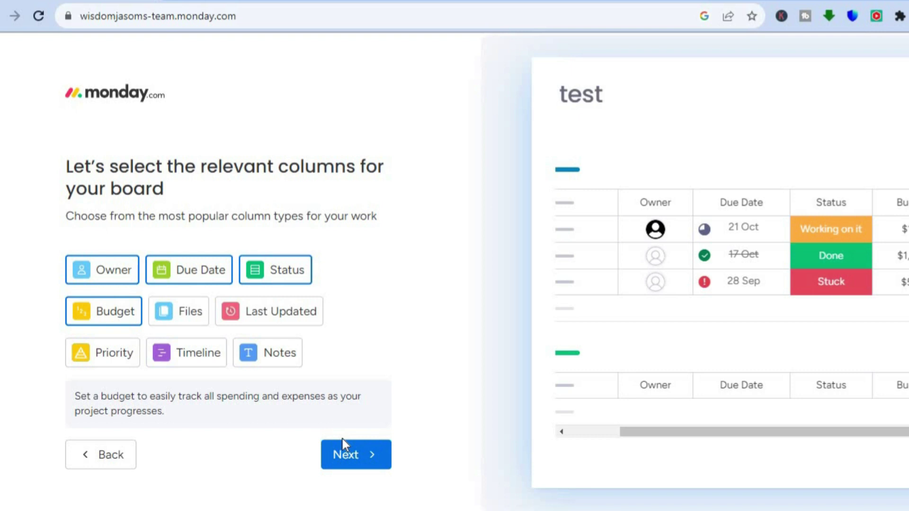
left_click(351, 461)
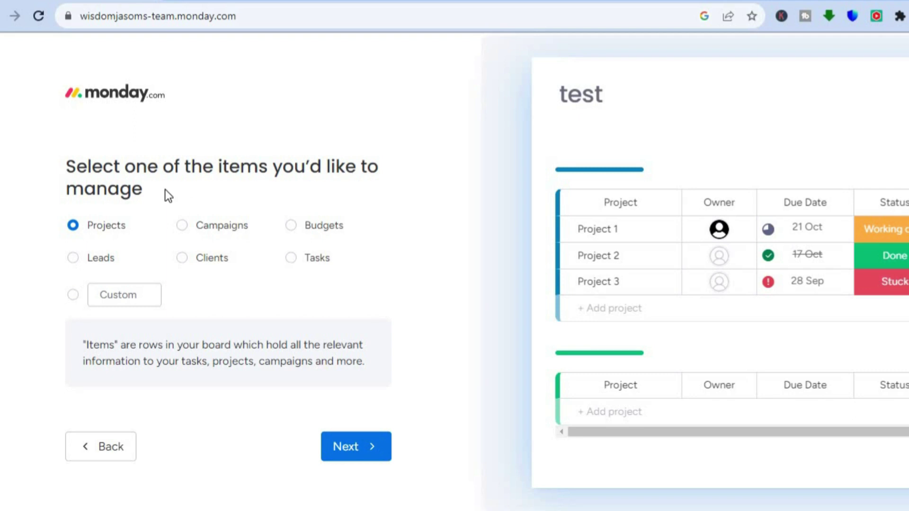
Keep Projects items, Table layout and the three default project names, then create the board
left_click(348, 451)
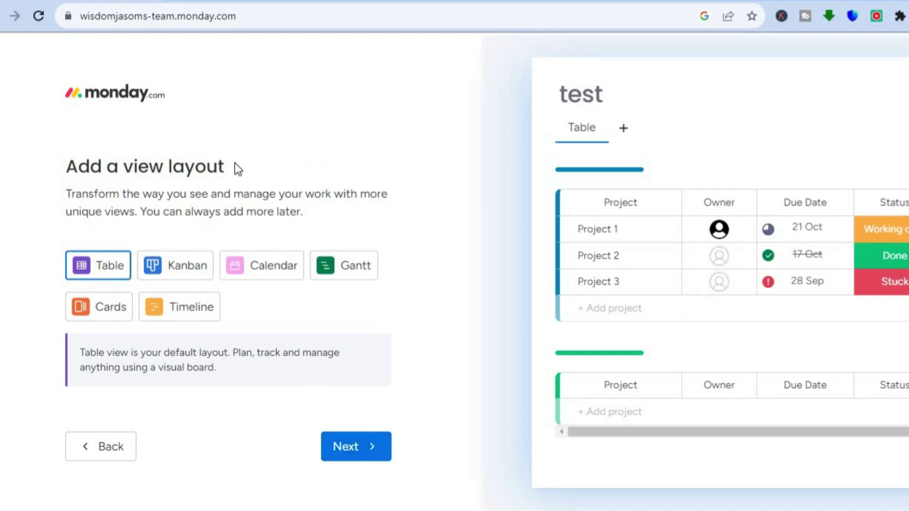
left_click(369, 447)
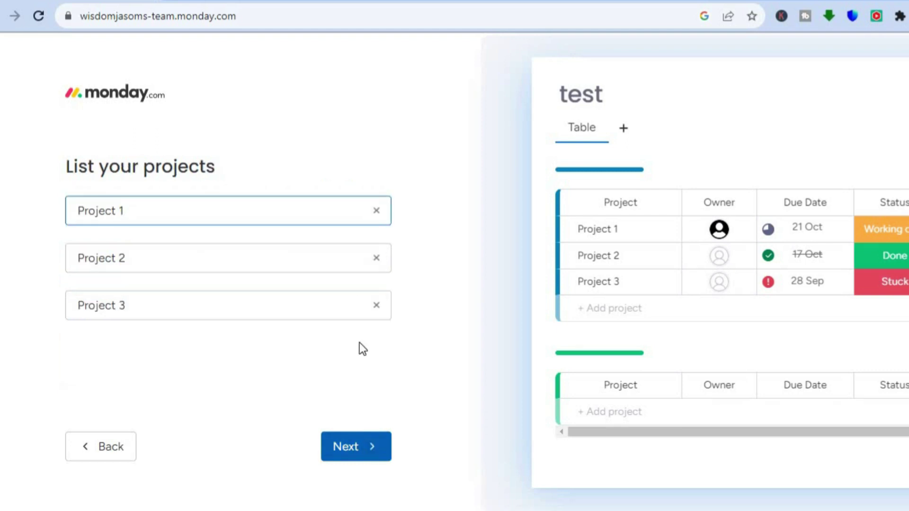
left_click(361, 450)
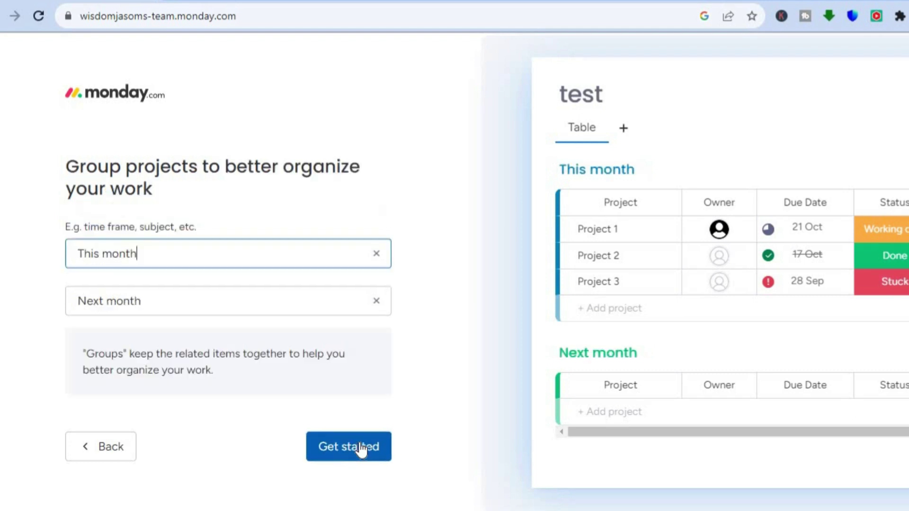
left_click(360, 450)
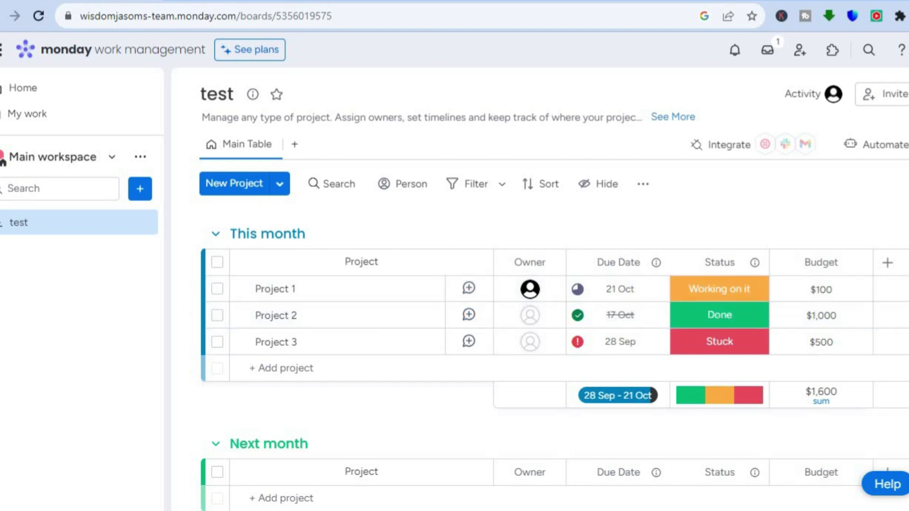
Add a New Project item at the top of This month and bring up the workspace add menu
scroll(419, 294, "down", 2)
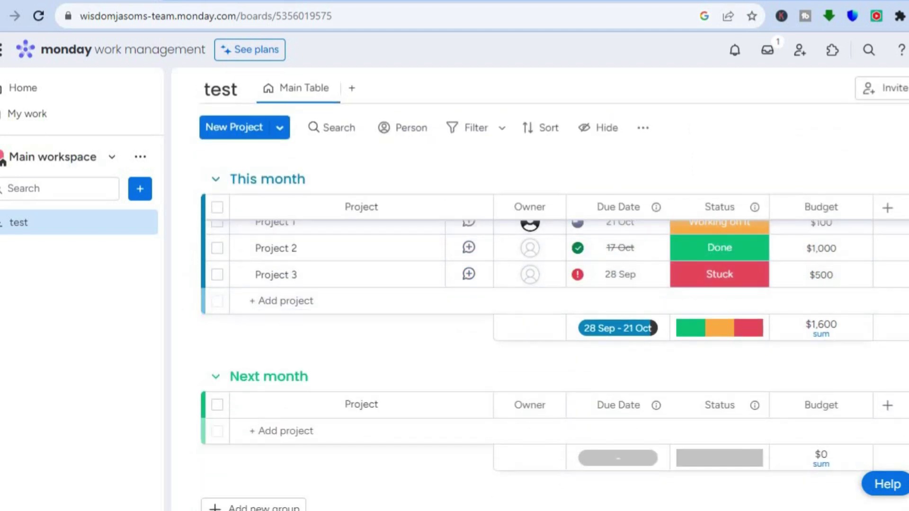
scroll(553, 340, "up", 2)
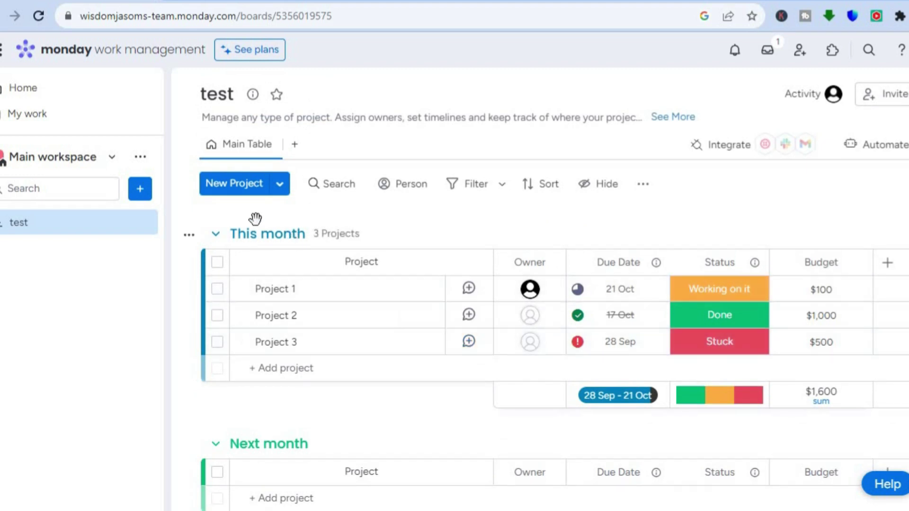
left_click(224, 184)
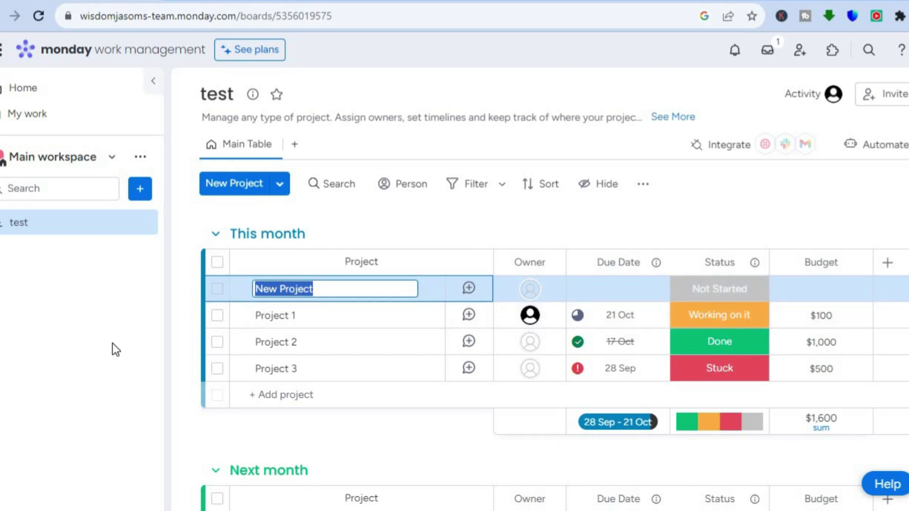
left_click(141, 189)
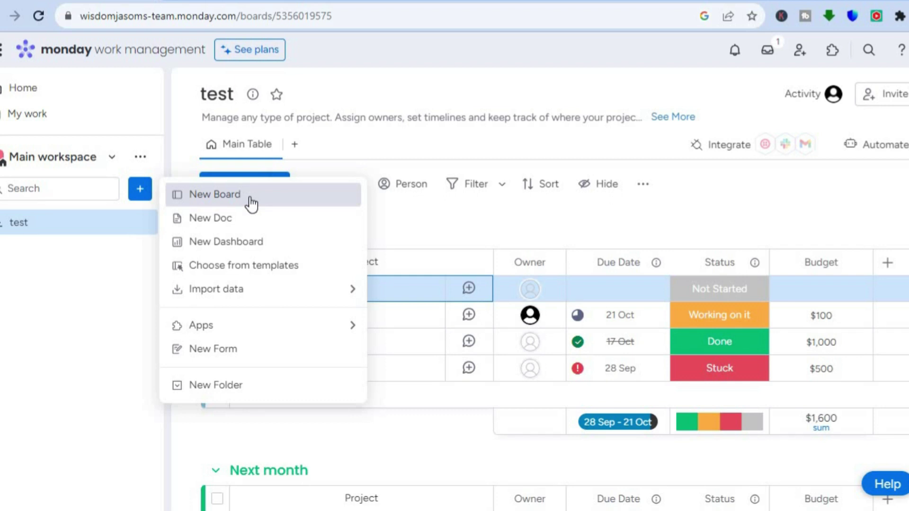
Browse the Marketing and Project Management template categories, then return to recommendations
left_click(243, 265)
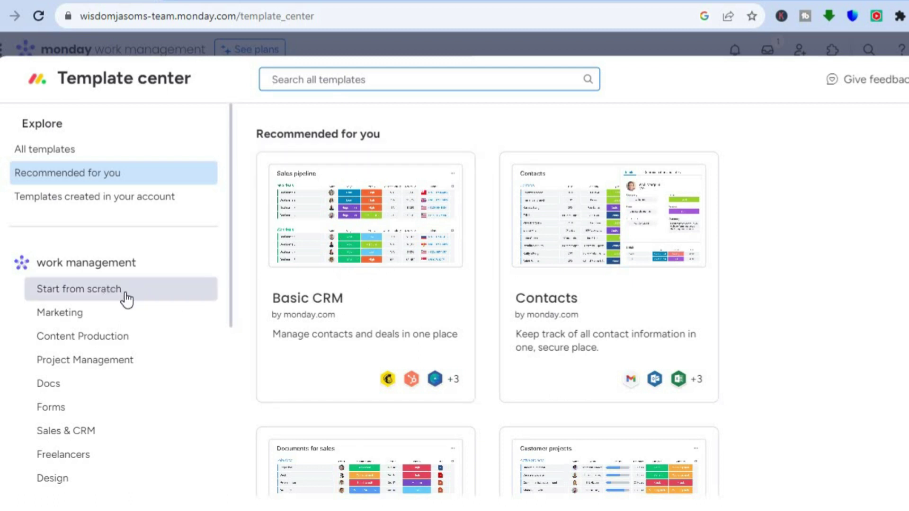
left_click(88, 324)
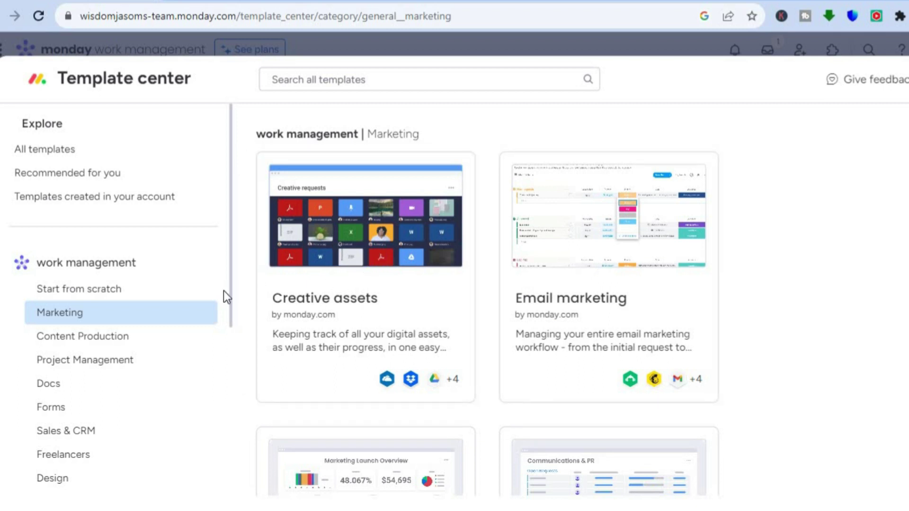
left_click_drag(228, 290, 228, 321)
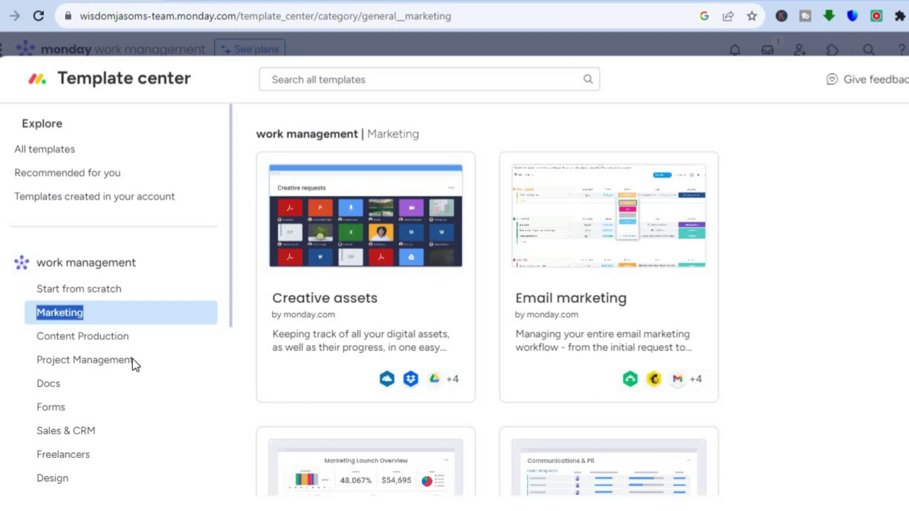
scroll(126, 367, "down", 1)
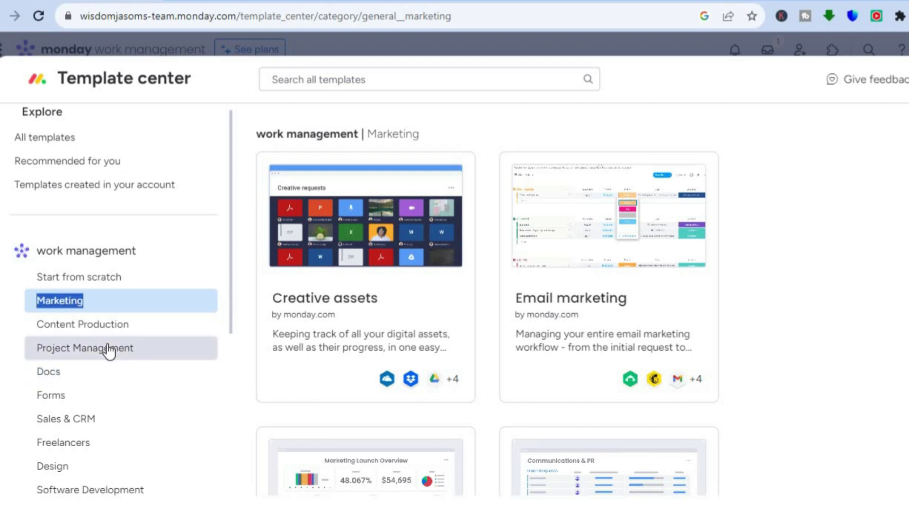
left_click(109, 351)
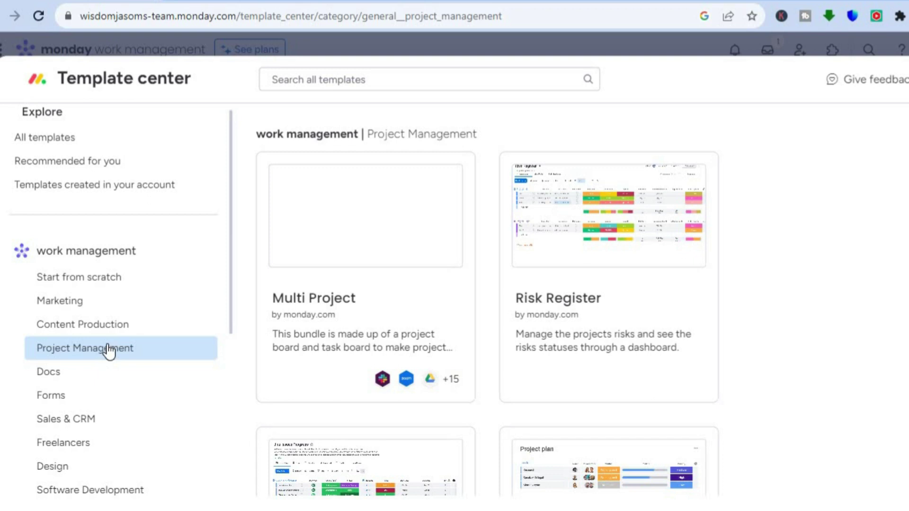
left_click(125, 160)
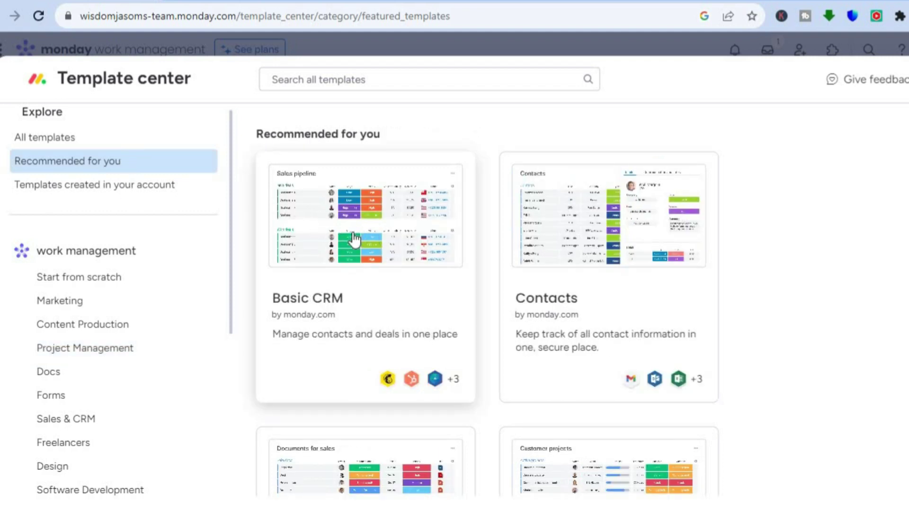
View the Sales & CRM and Freelancers categories, then open Basic CRM from Recommended for you
left_click(89, 426)
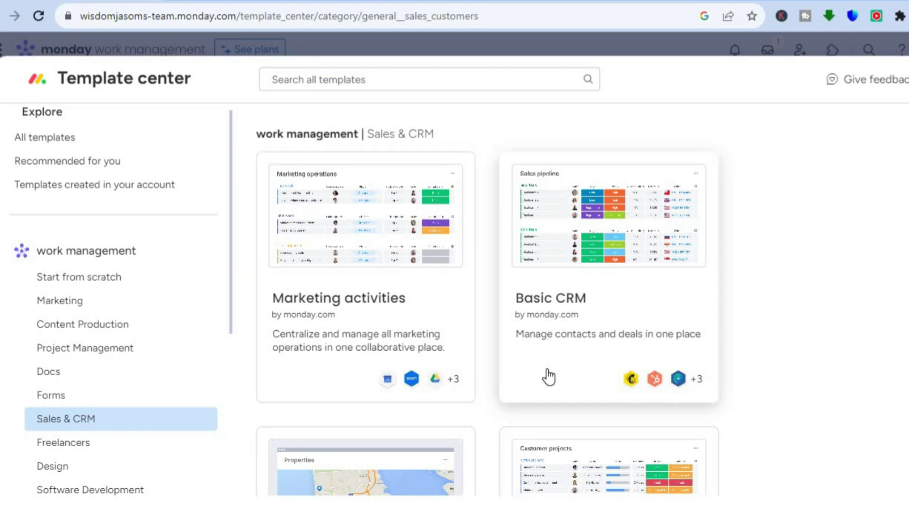
left_click(69, 452)
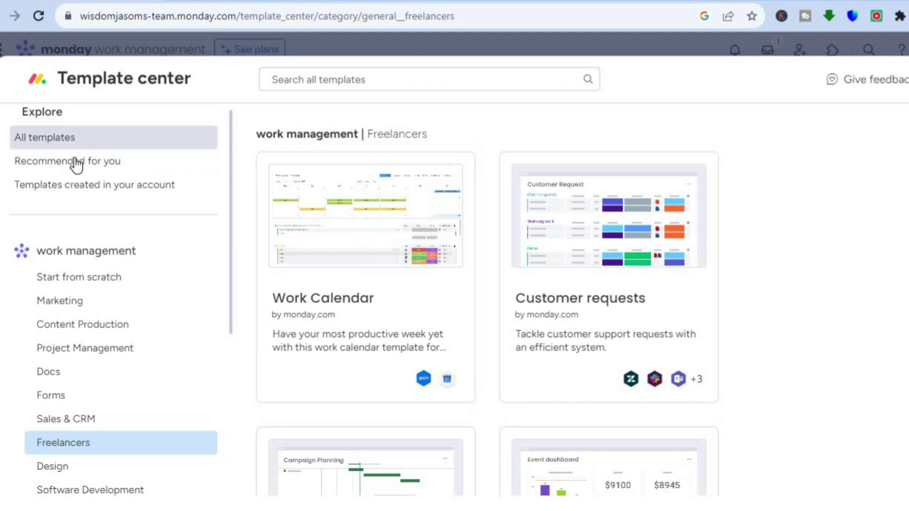
left_click(92, 161)
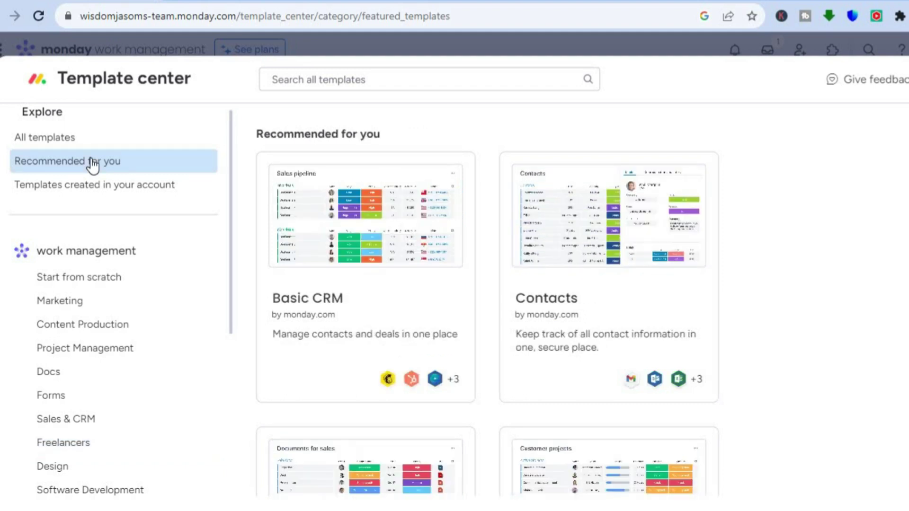
left_click(373, 243)
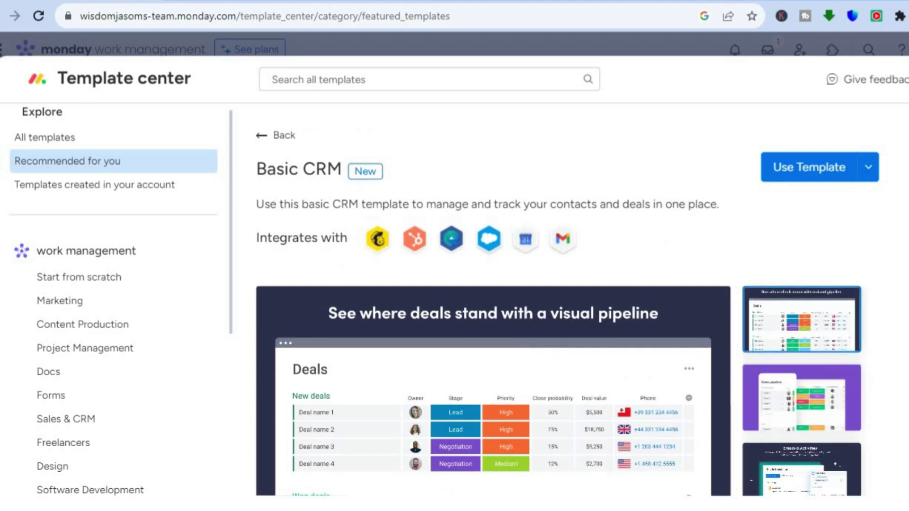
Review the Basic CRM preview and apply the template to the workspace
scroll(568, 307, "down", 2)
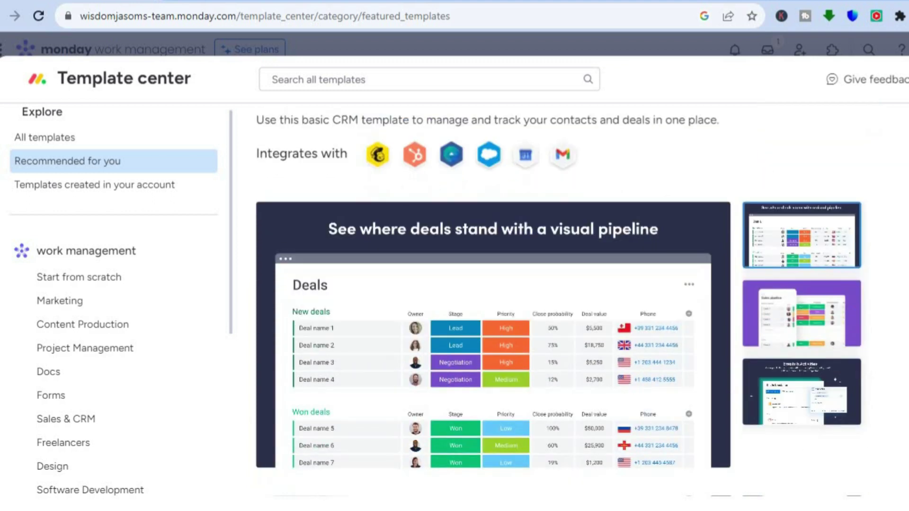
scroll(568, 307, "up", 2)
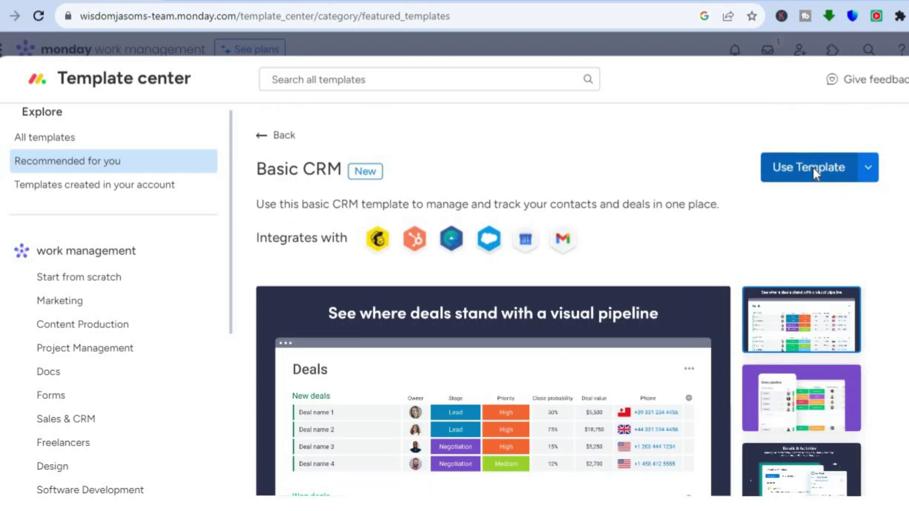
left_click(813, 171)
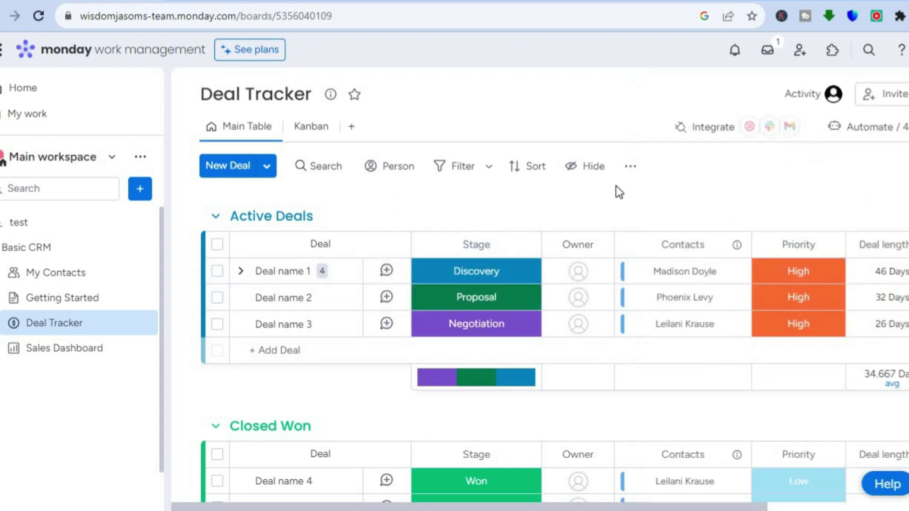
Inspect Deal name 1 and its Priority options on Deal Tracker, then switch to My Contacts
left_click(272, 271)
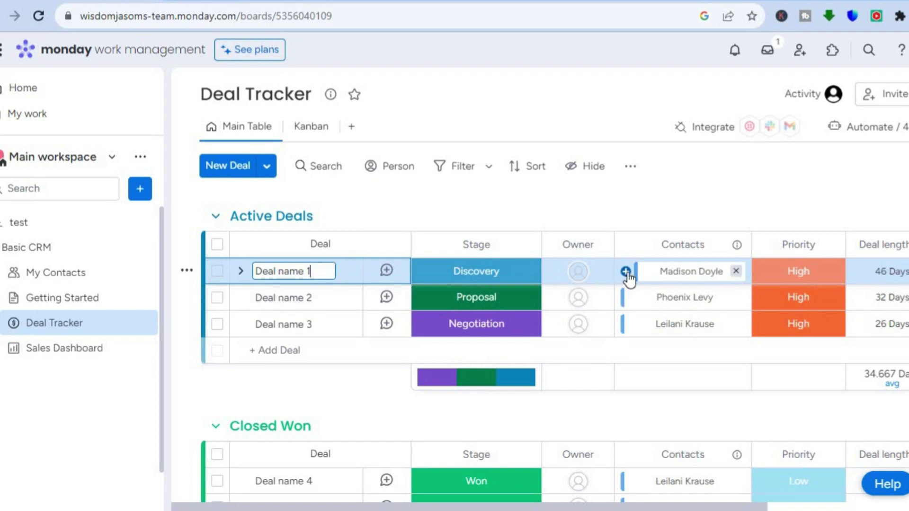
left_click(808, 277)
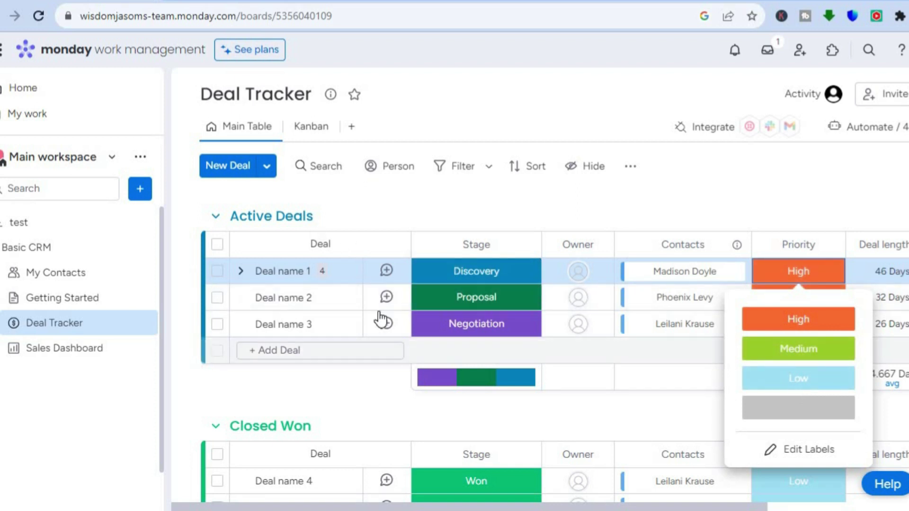
left_click(548, 213)
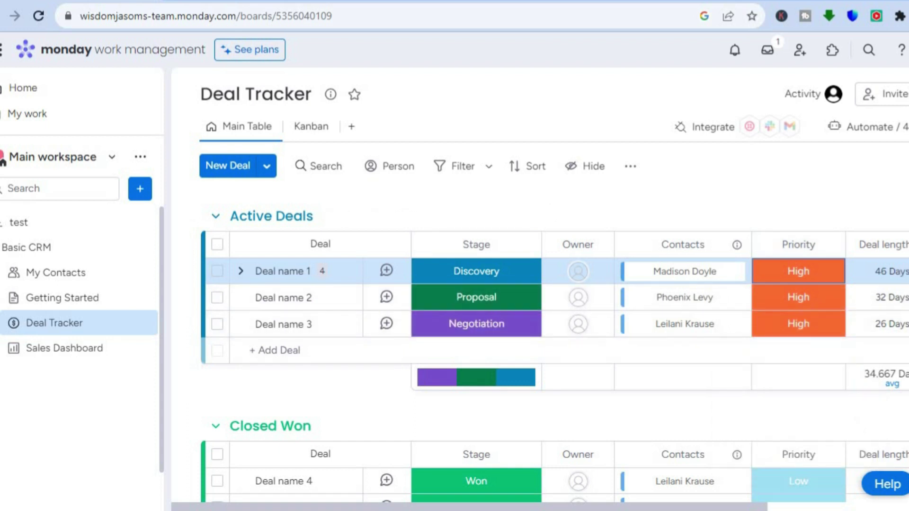
scroll(554, 294, "down", 2)
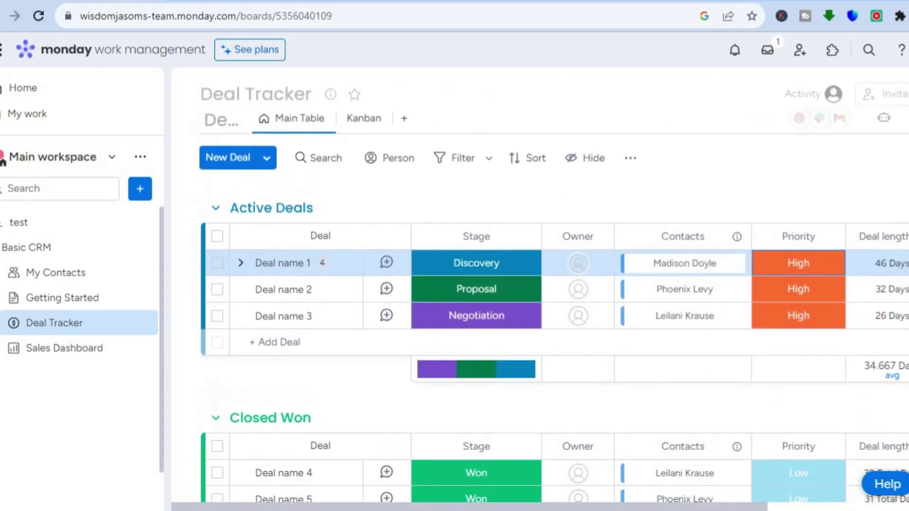
scroll(578, 263, "up", 1)
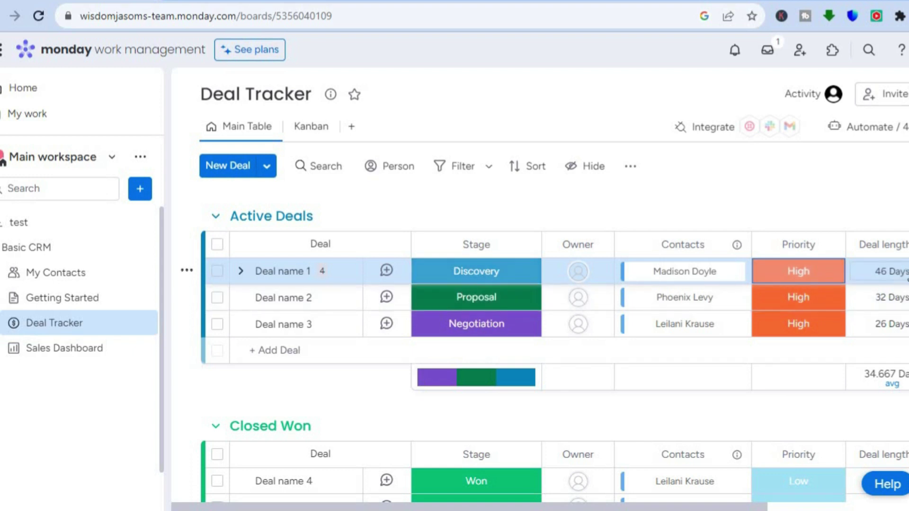
scroll(553, 294, "down", 1)
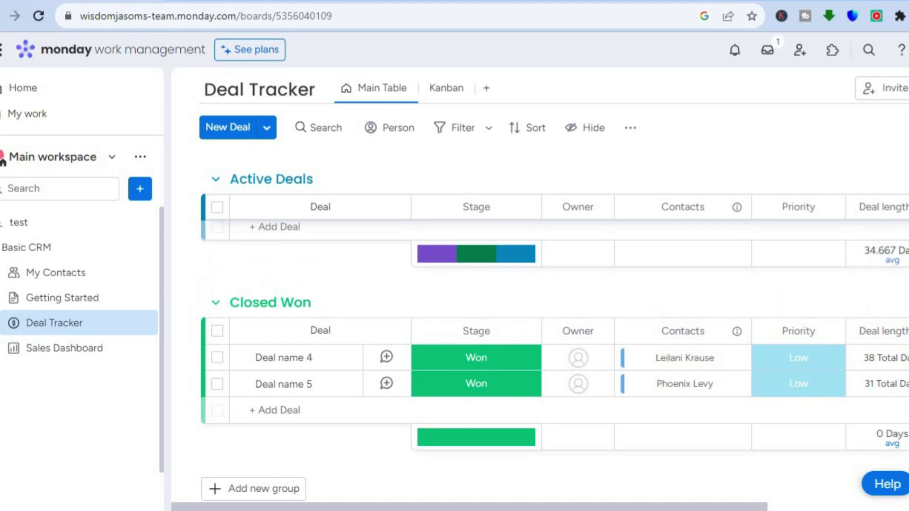
scroll(578, 271, "up", 1)
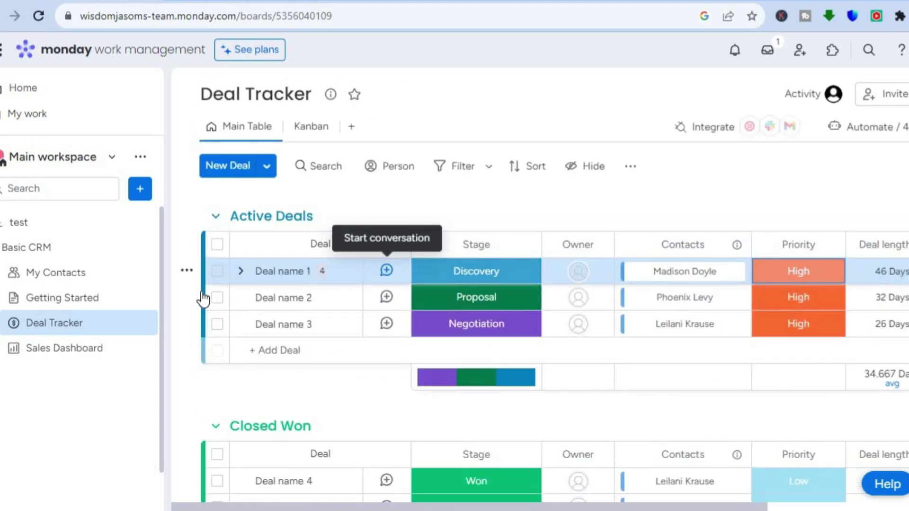
left_click(85, 283)
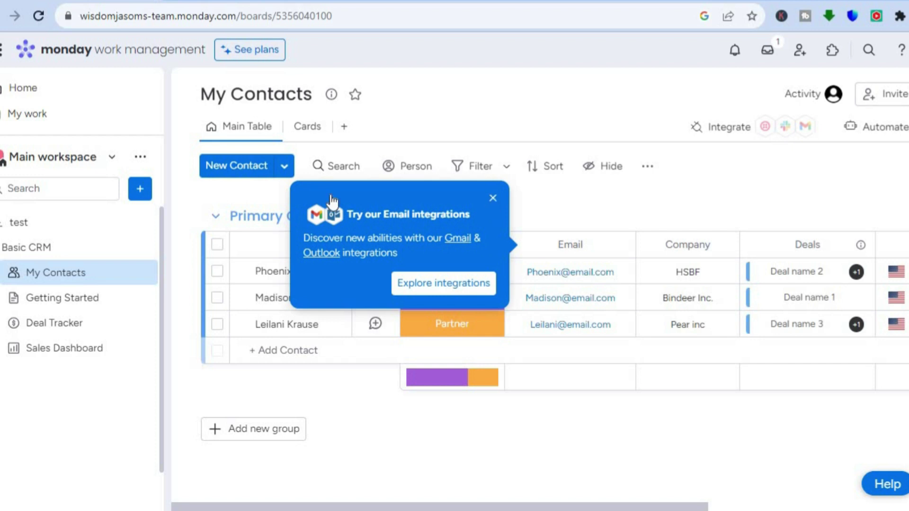
Dismiss the email integrations tip, add a New Contact, and open the board's Integrate catalogue
left_click(492, 200)
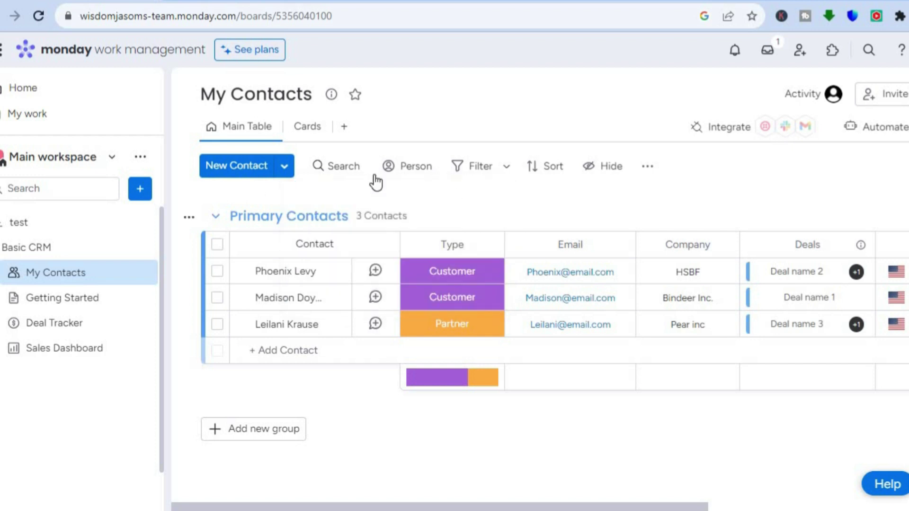
left_click(245, 176)
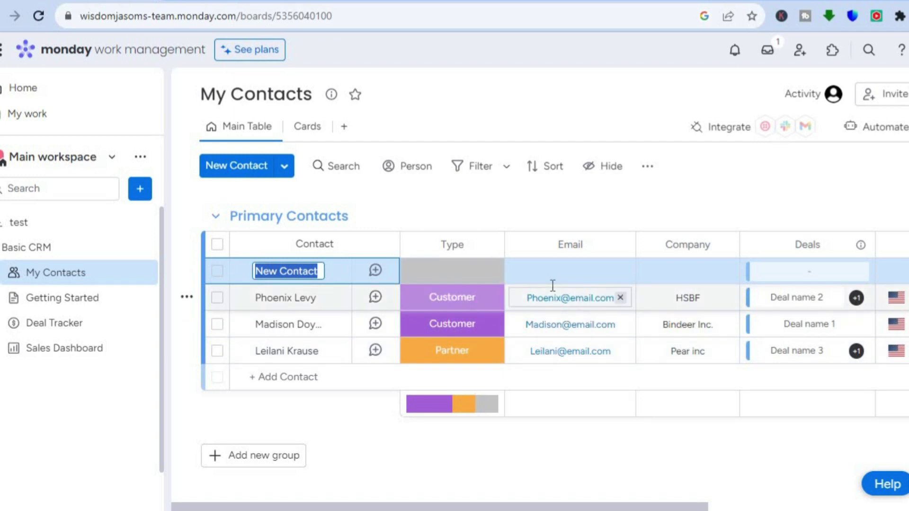
left_click(743, 128)
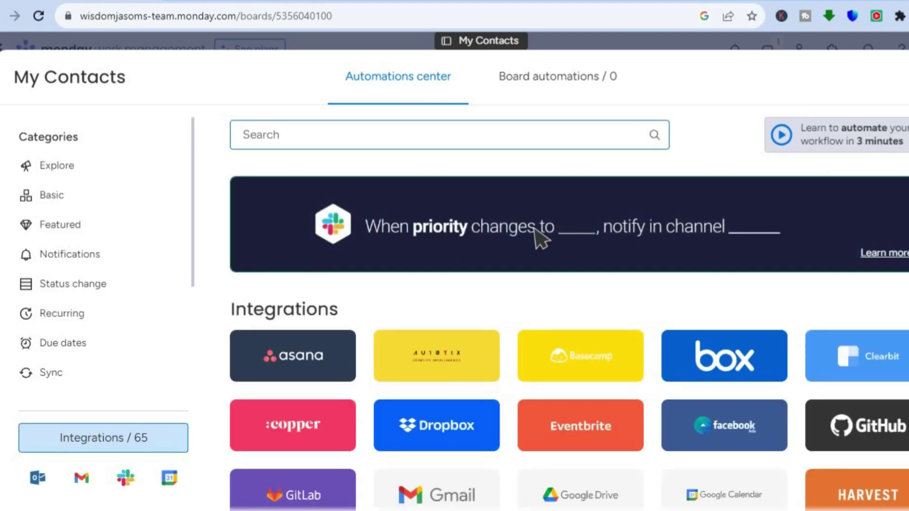
Scroll through the Integrations and Apps lists, then close the Automations center with Escape
scroll(679, 198, "down", 4)
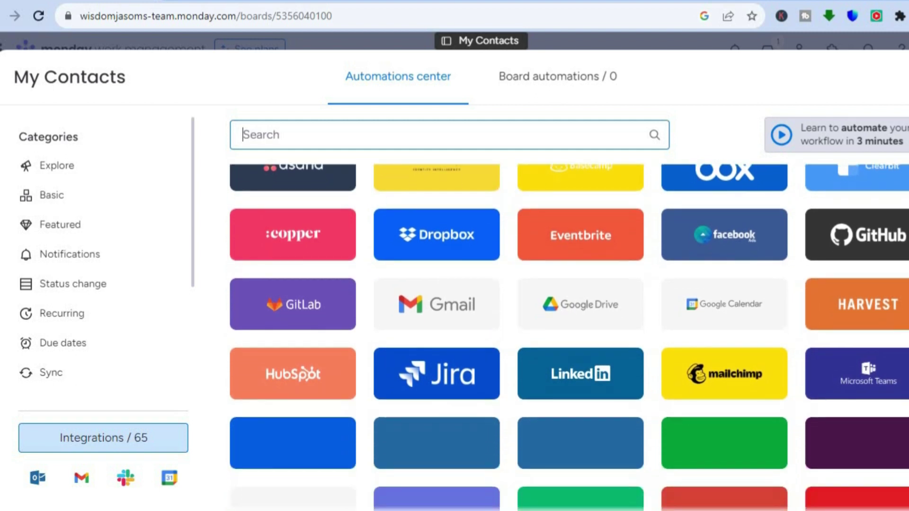
scroll(567, 331, "up", 2)
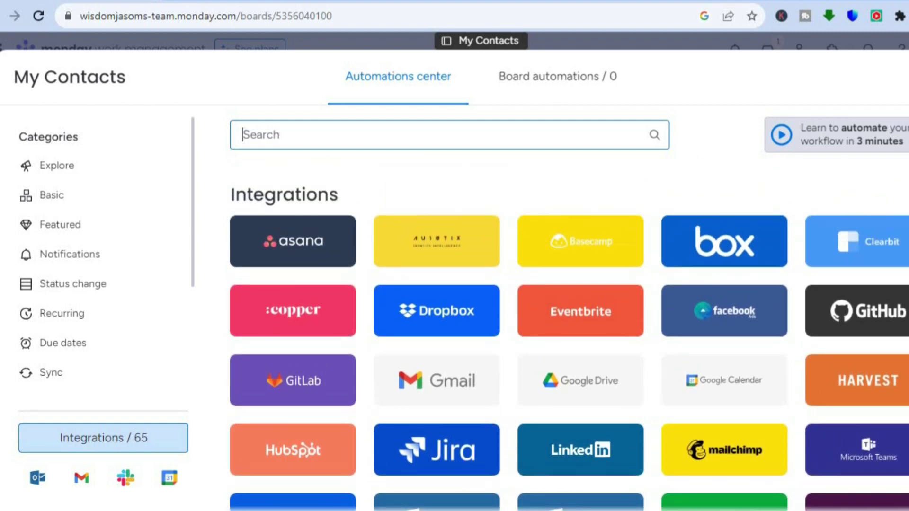
scroll(568, 341, "down", 1)
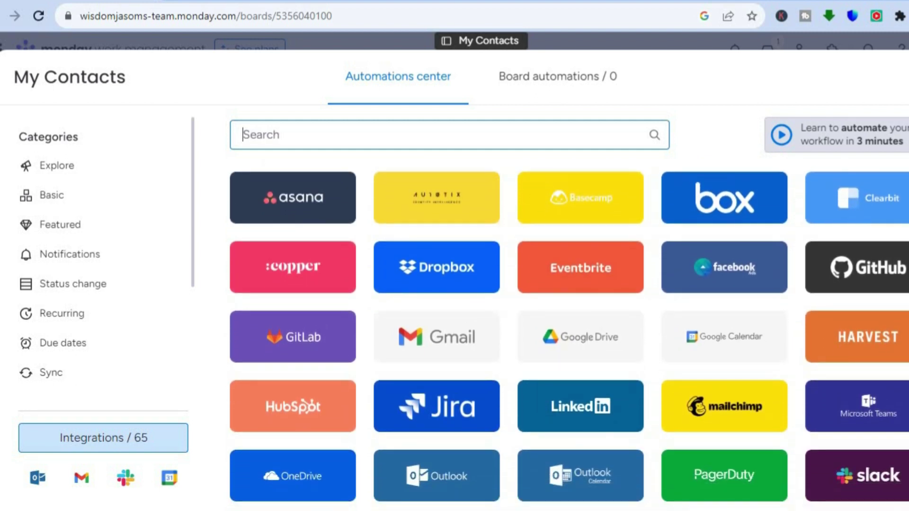
scroll(571, 474, "down", 3)
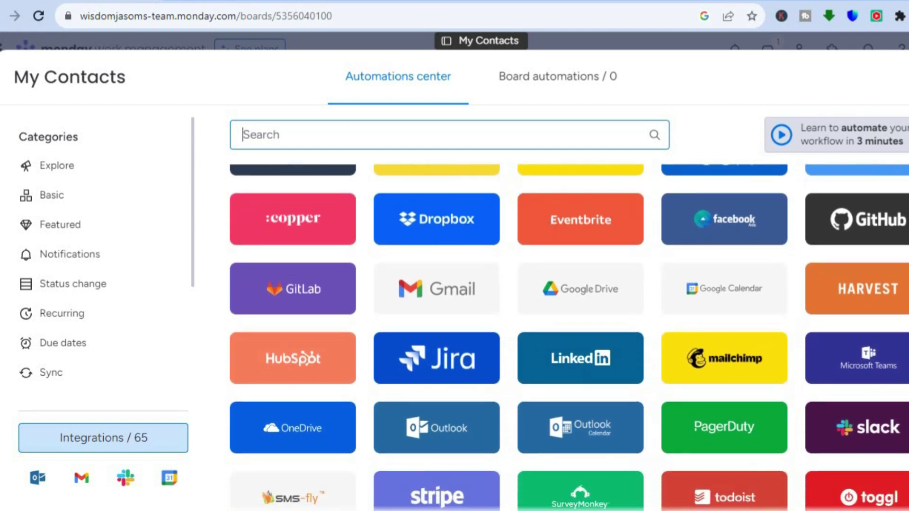
scroll(571, 474, "down", 1)
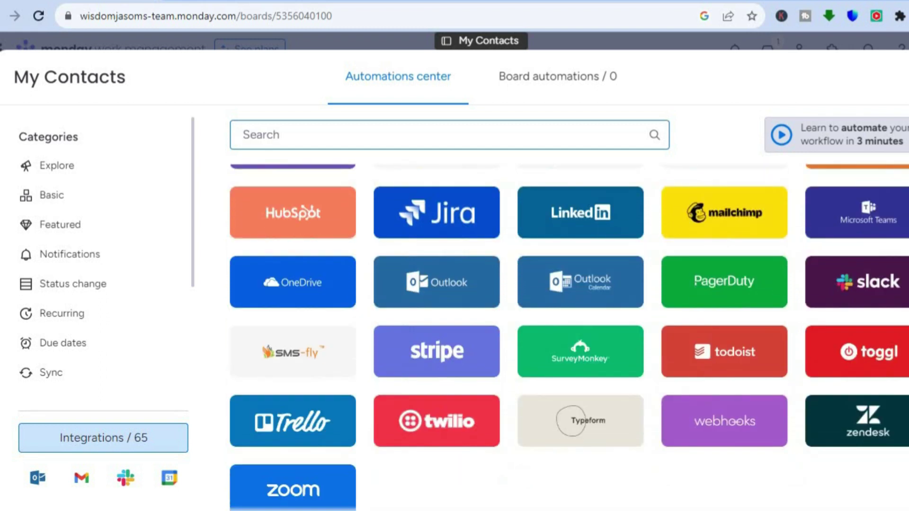
scroll(568, 336, "down", 7)
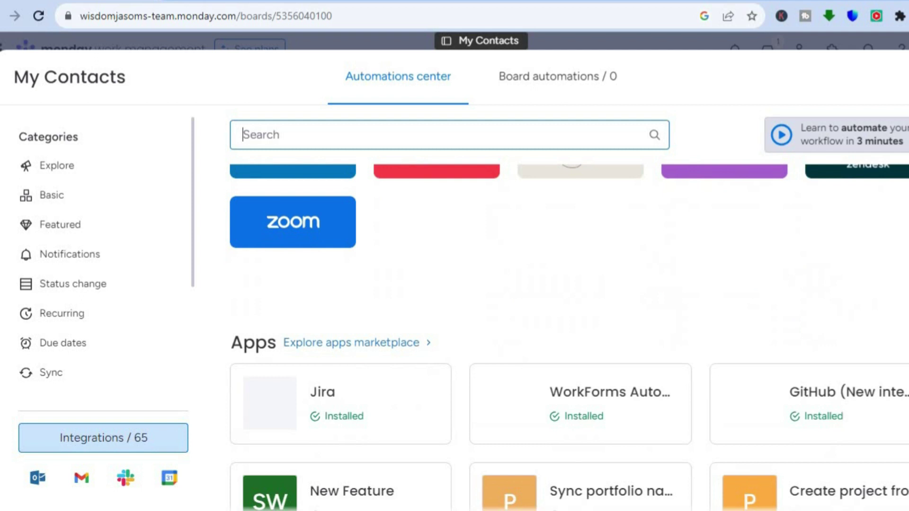
scroll(616, 307, "up", 7)
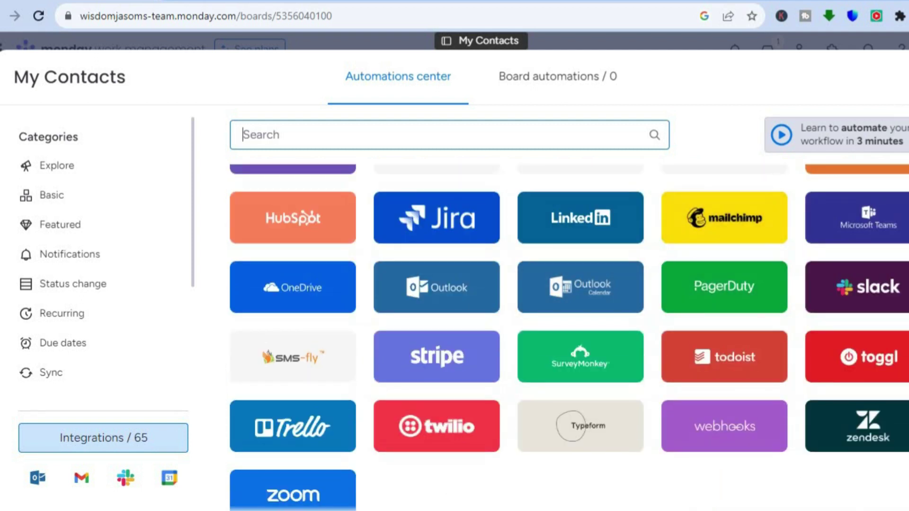
key("Escape")
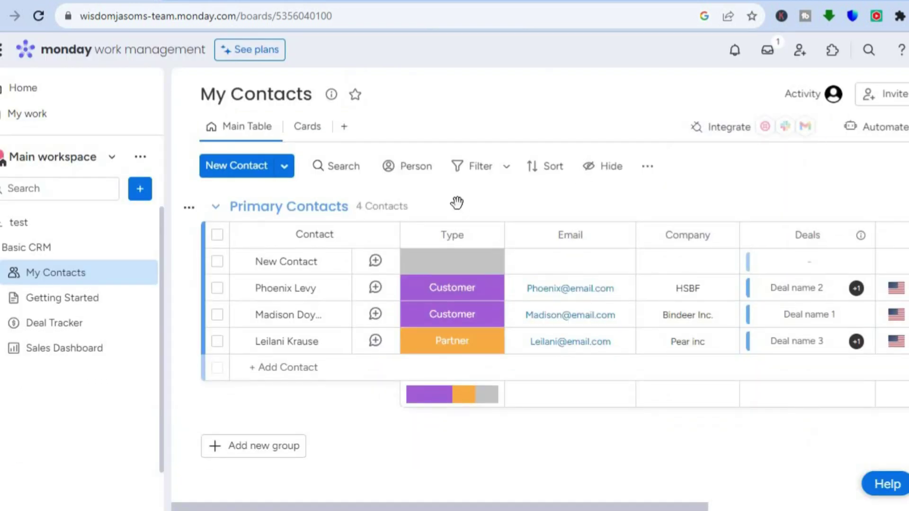
Switch to the Sales Dashboard board under Basic CRM
left_click(73, 358)
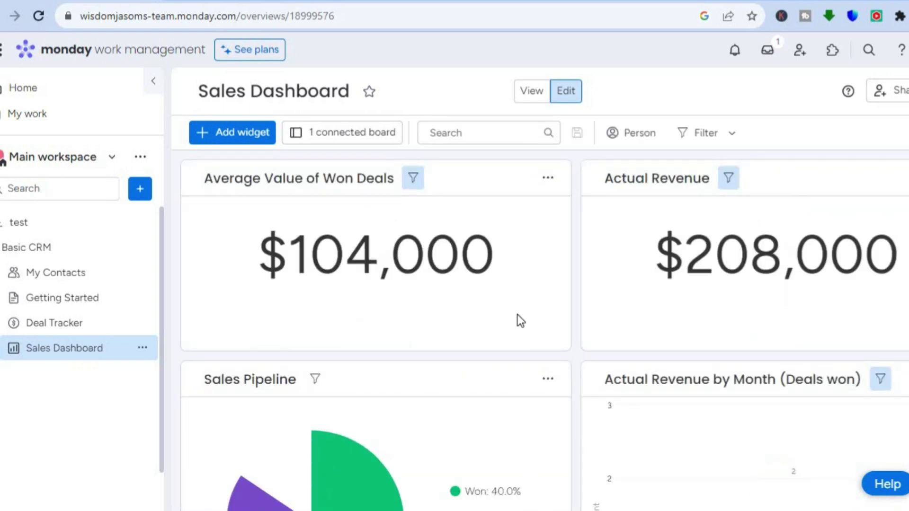
Review the Sales Dashboard's Share options, then go to the Update feed inbox
left_click(896, 94)
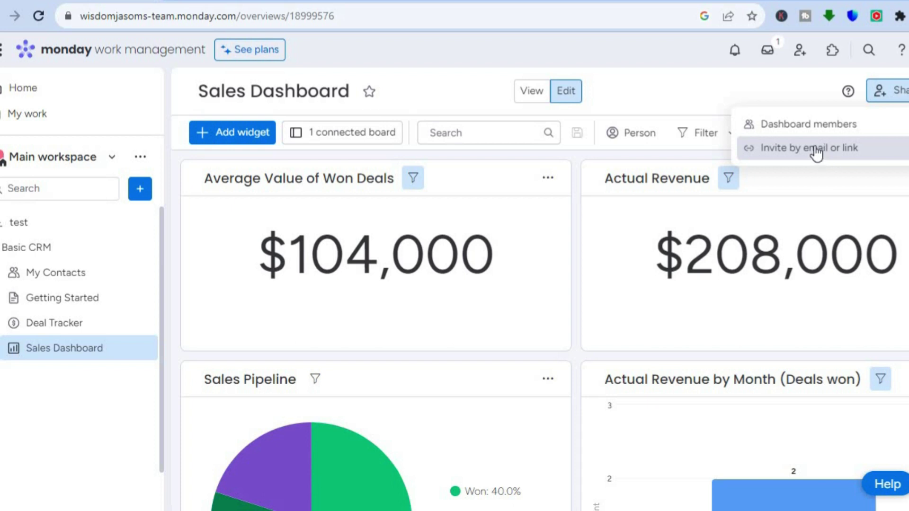
left_click(787, 91)
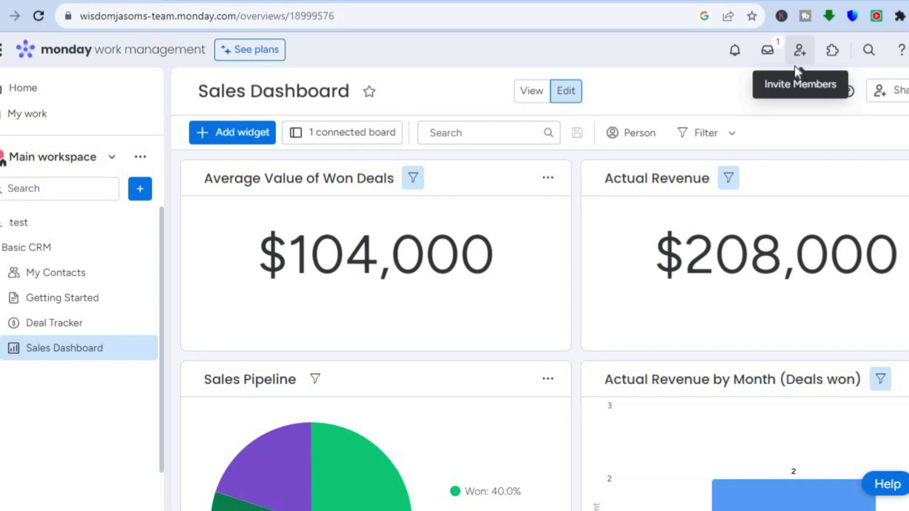
left_click(768, 51)
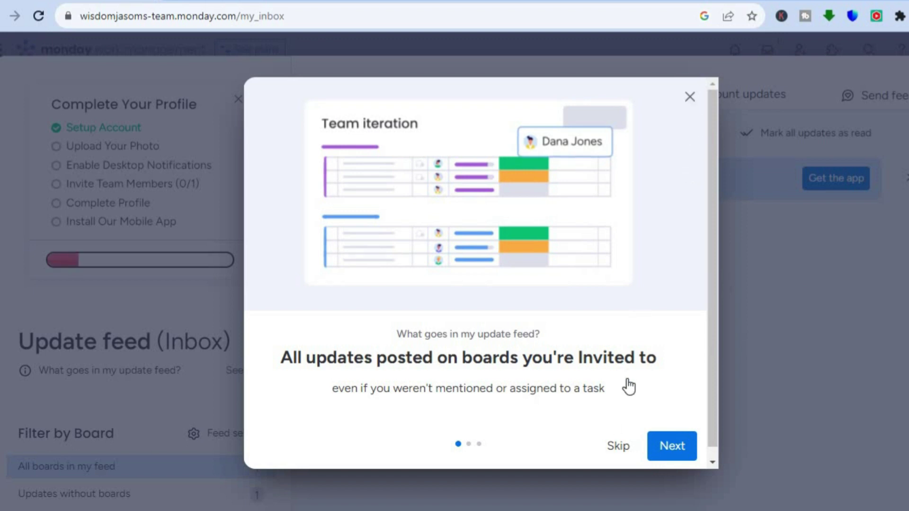
Skip the Update feed onboarding introduction
left_click(613, 450)
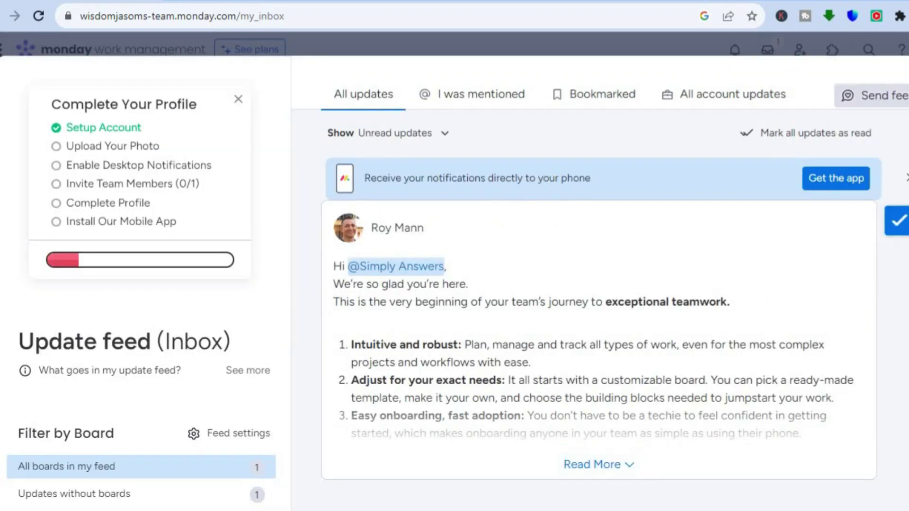